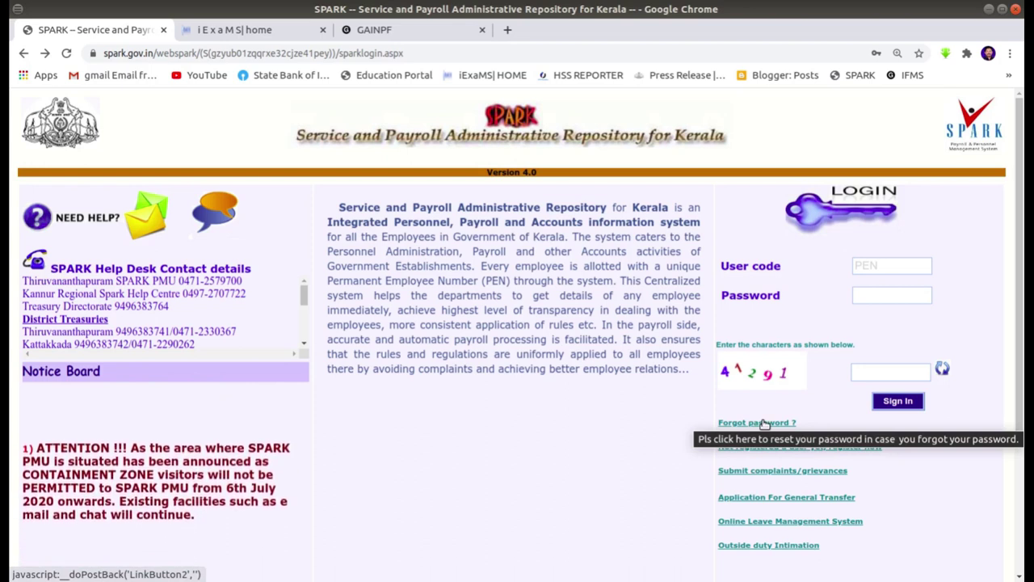
Open SPARK's Forgot password reset form and fill in the employee's PEN from autofill.
click(764, 424)
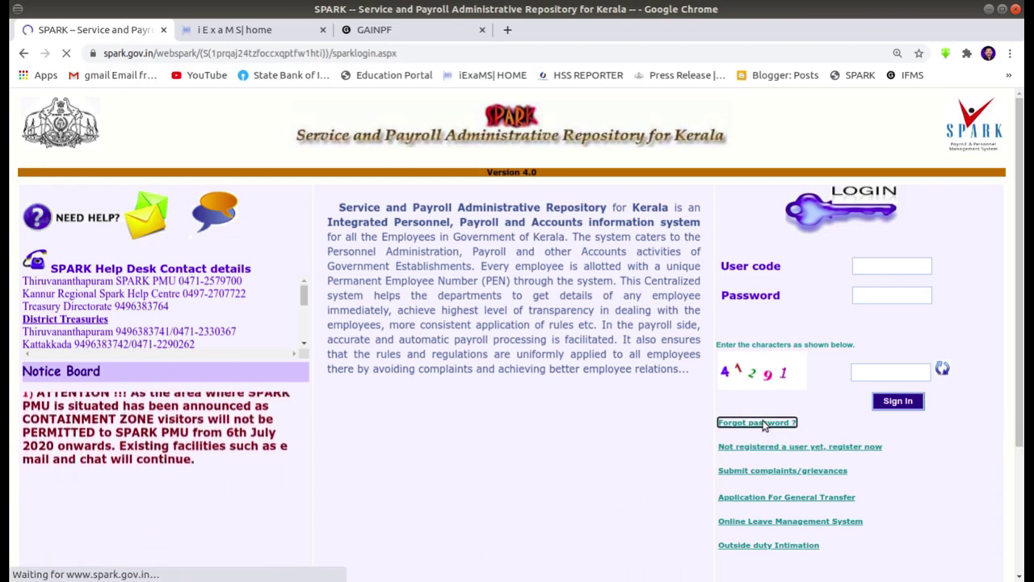
click(764, 424)
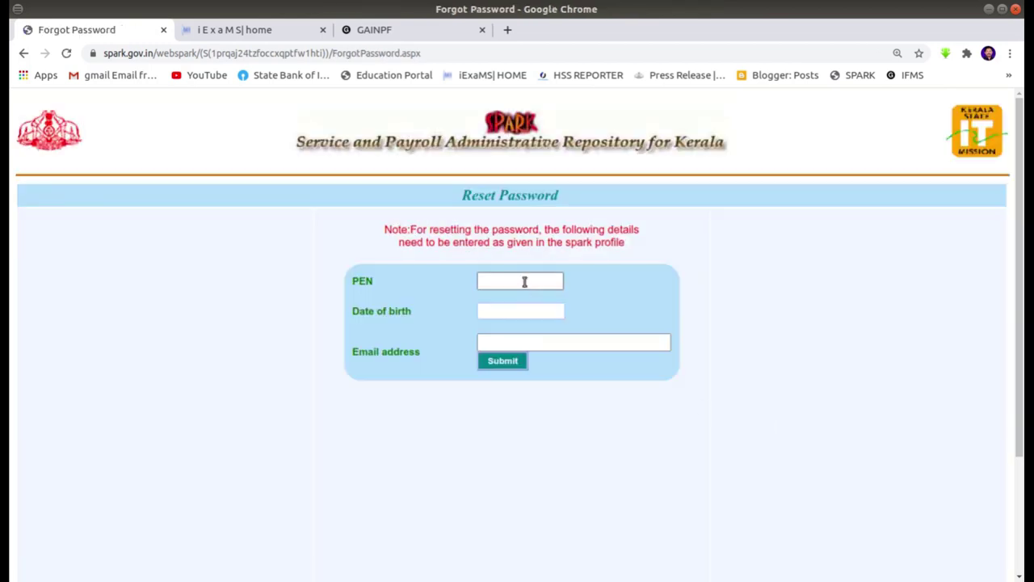
click(524, 281)
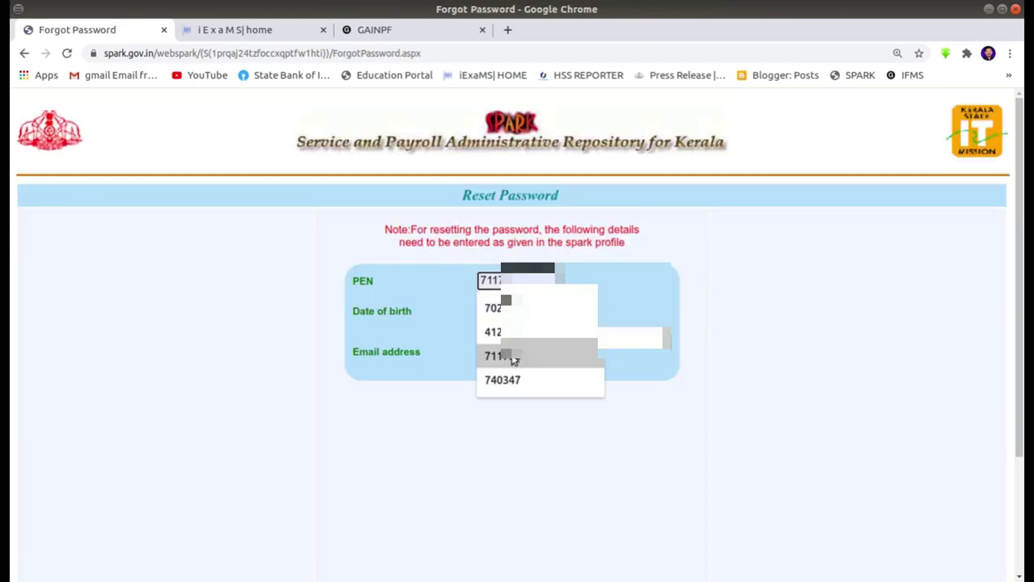
click(505, 332)
click(485, 311)
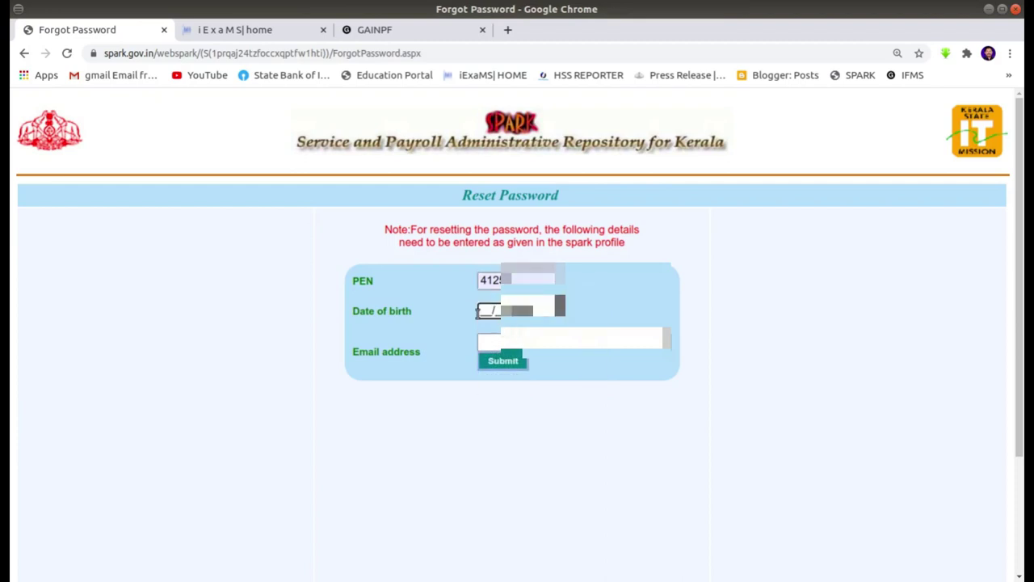
Enter the date of birth and the saved e-mail, submit, and dismiss the mobile-number message.
text(210)
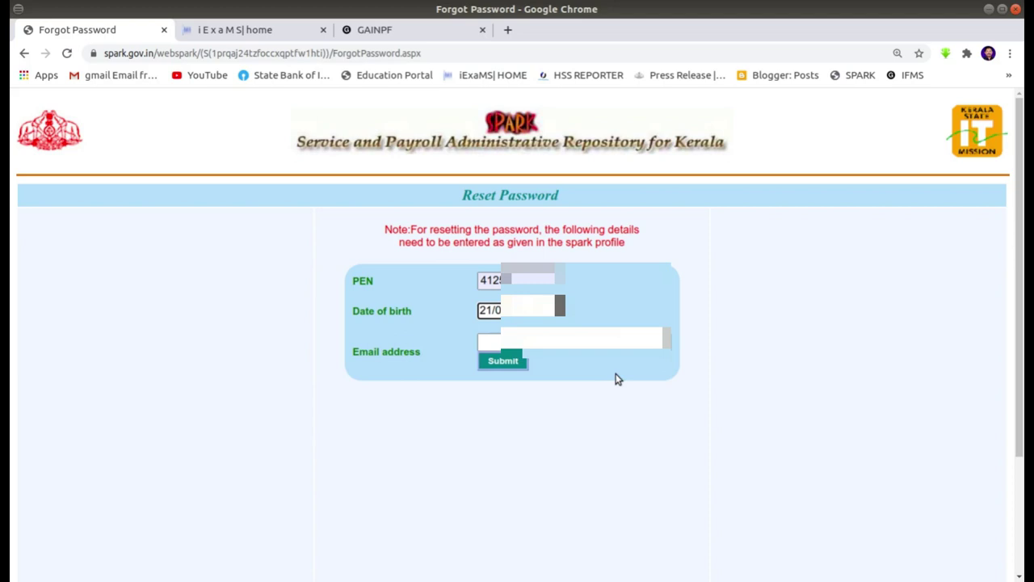
click(544, 348)
click(547, 376)
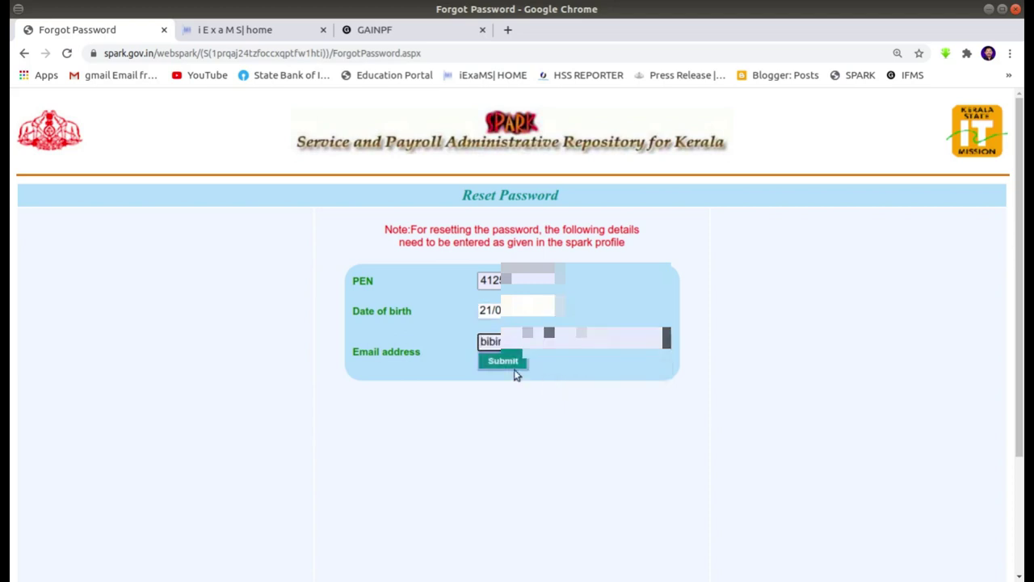
click(513, 364)
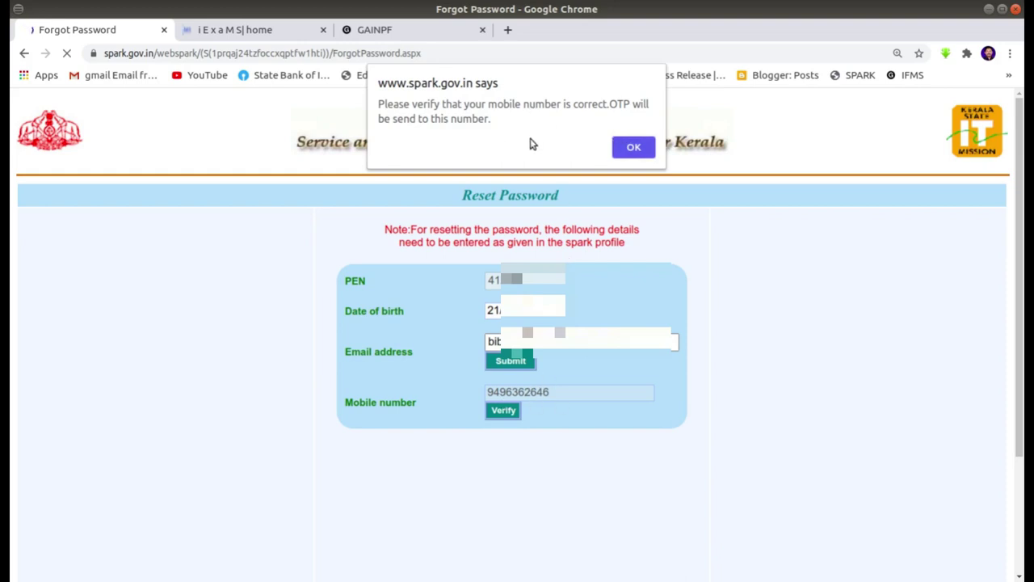
click(629, 147)
Verify the registered mobile number and acknowledge the alert that the OTP was sent by SMS.
click(510, 415)
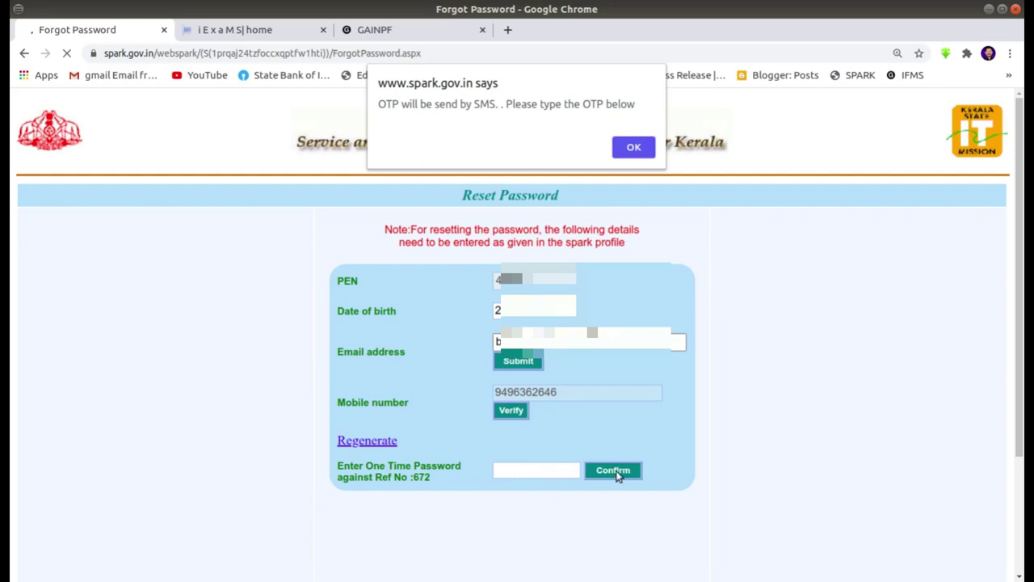
click(632, 149)
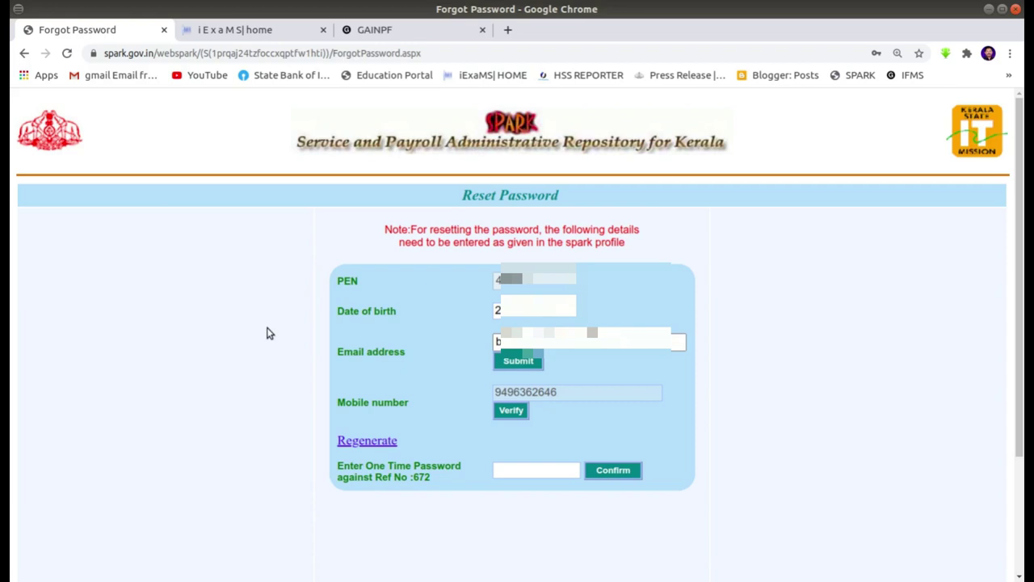
click(261, 31)
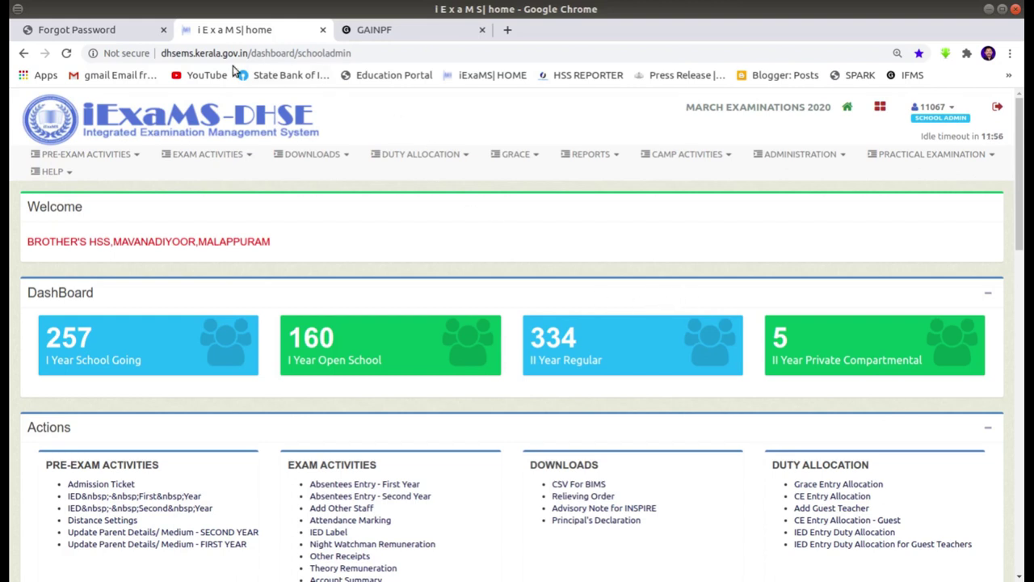
Scroll the iExaMS-DHSE school dashboard down to the Administration section.
click(116, 29)
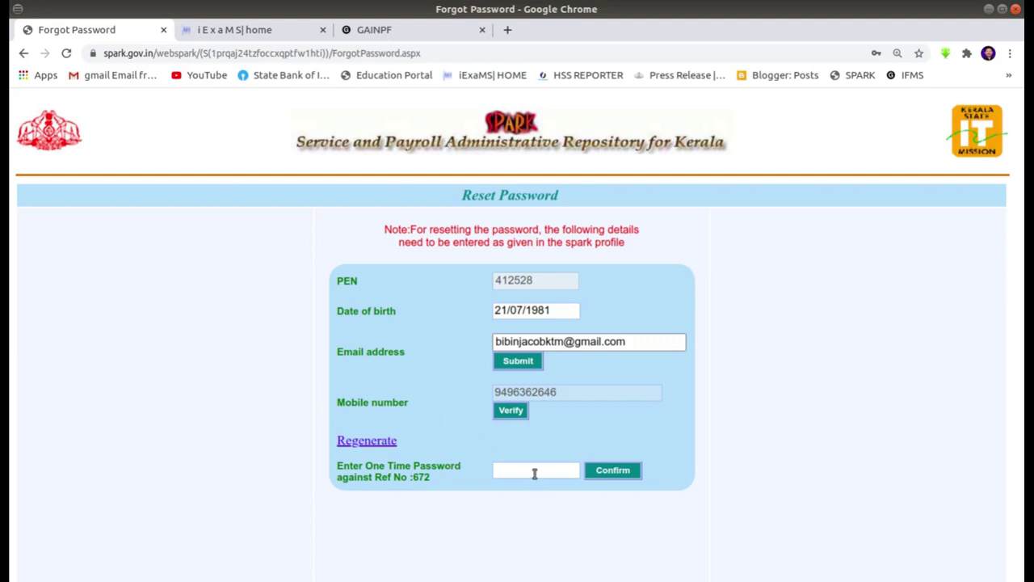
click(264, 34)
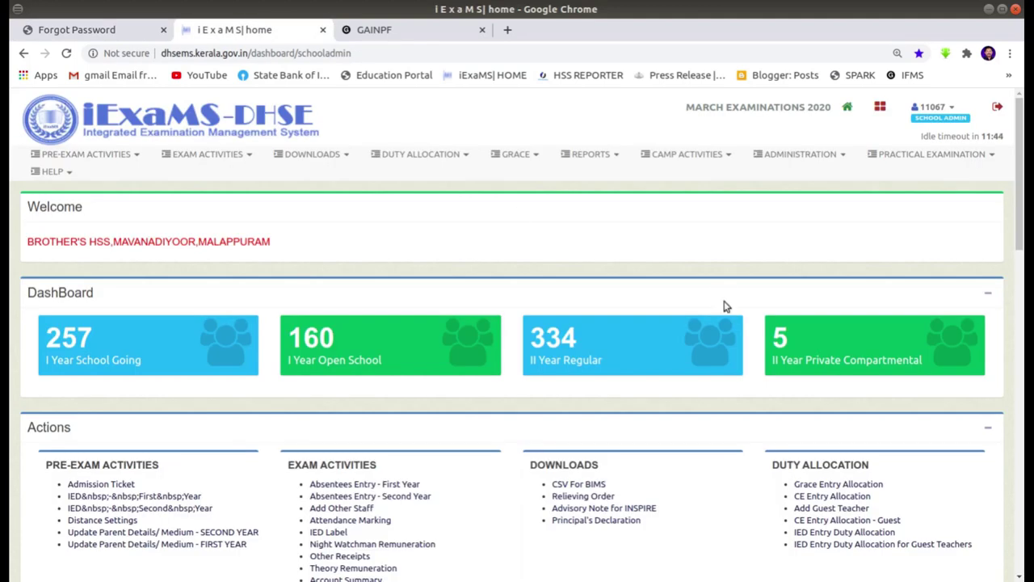
scroll(619, 487, down, 3)
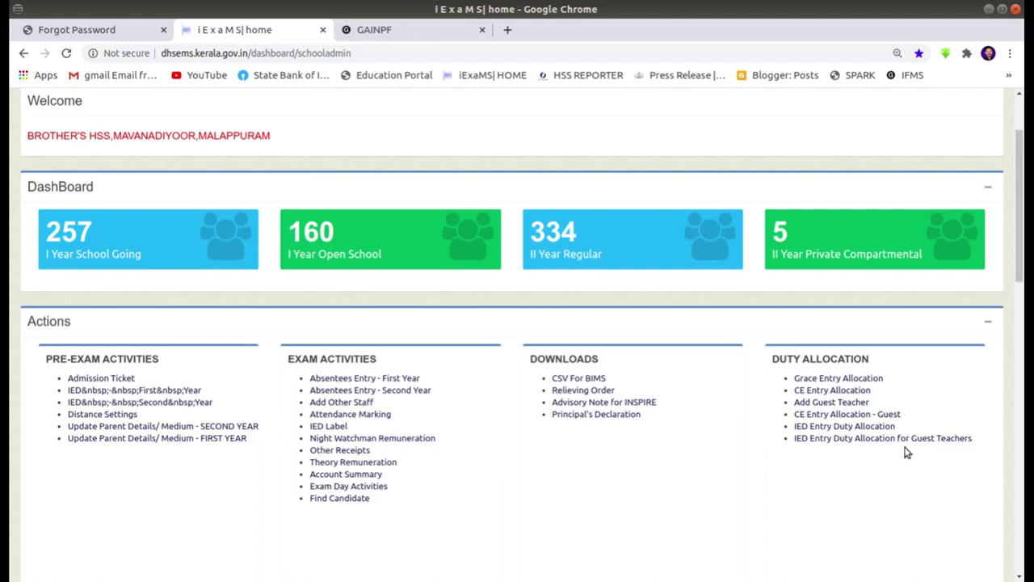
scroll(783, 404, down, 5)
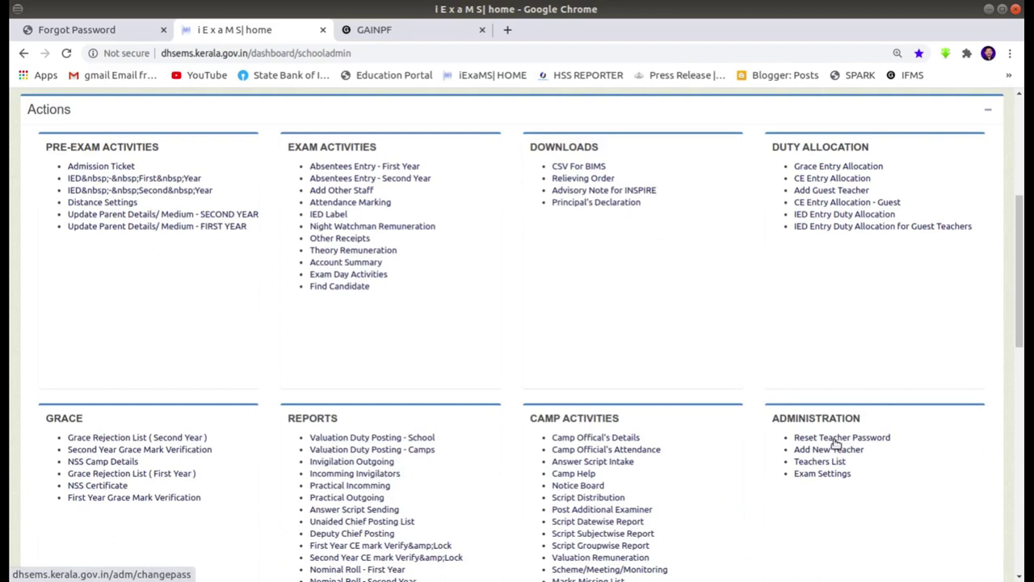
click(836, 438)
Fill in the teacher's username from autofill so their name is looked up.
click(170, 239)
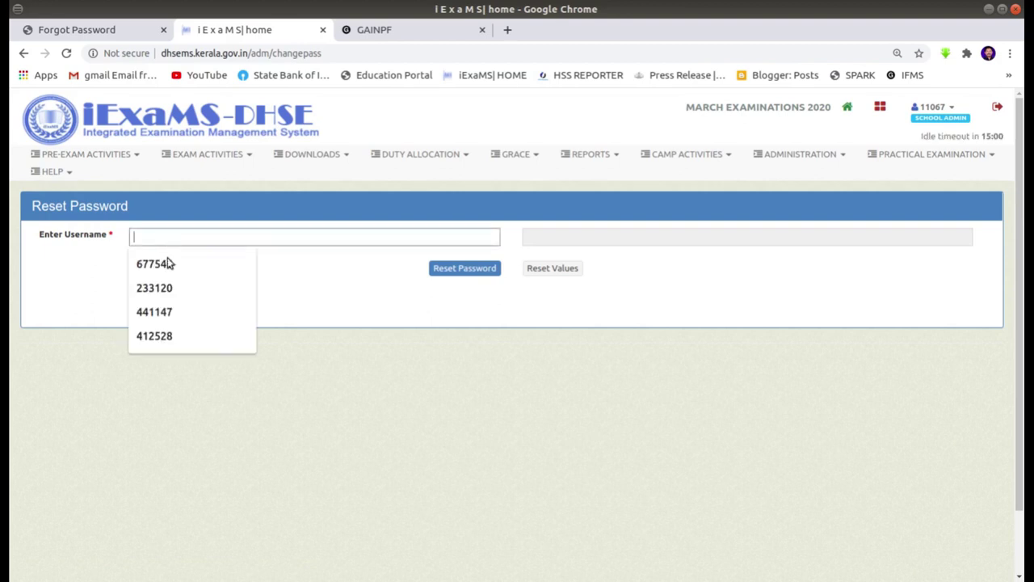
click(163, 335)
click(323, 283)
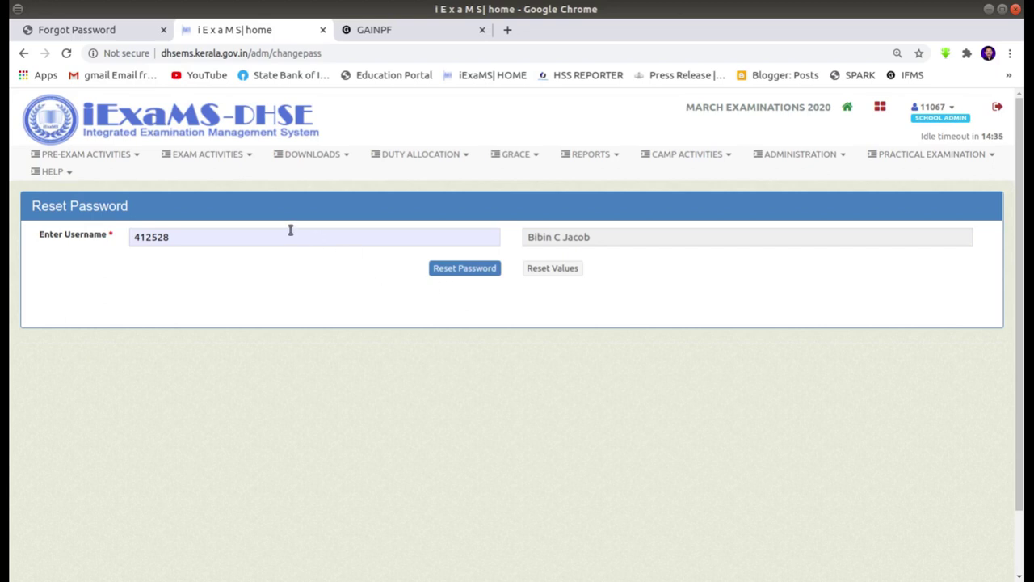
click(387, 32)
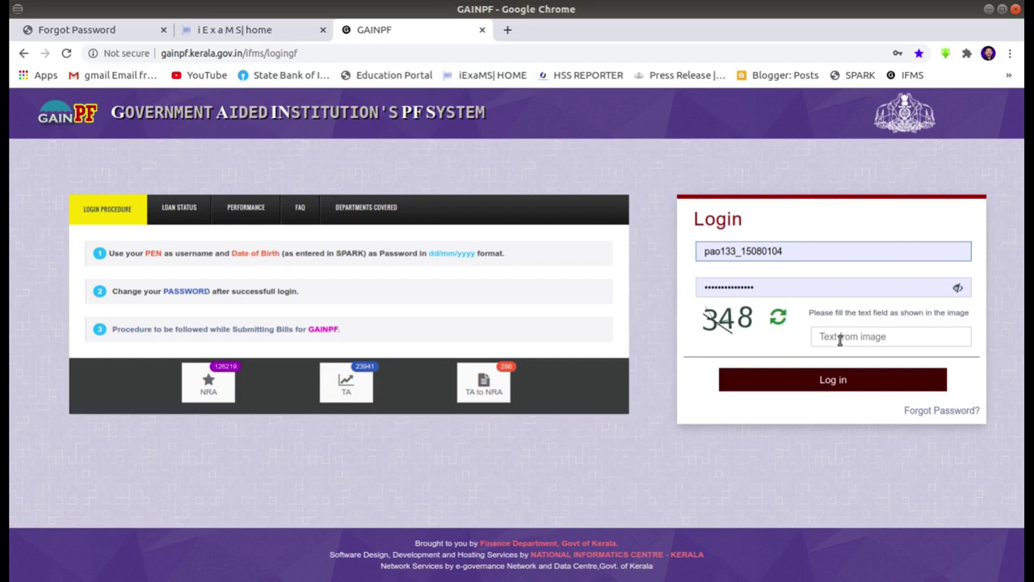
click(222, 30)
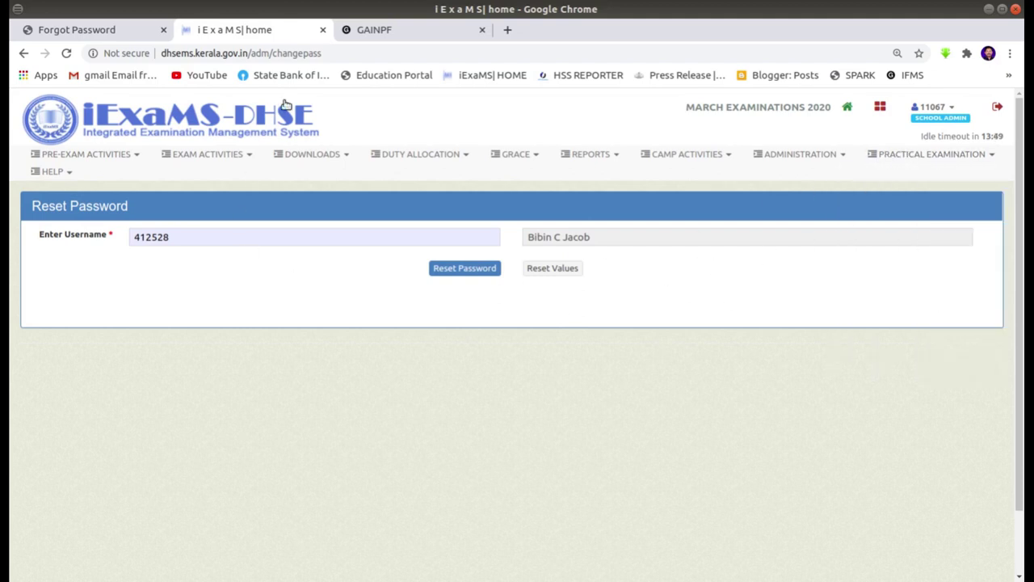
click(395, 34)
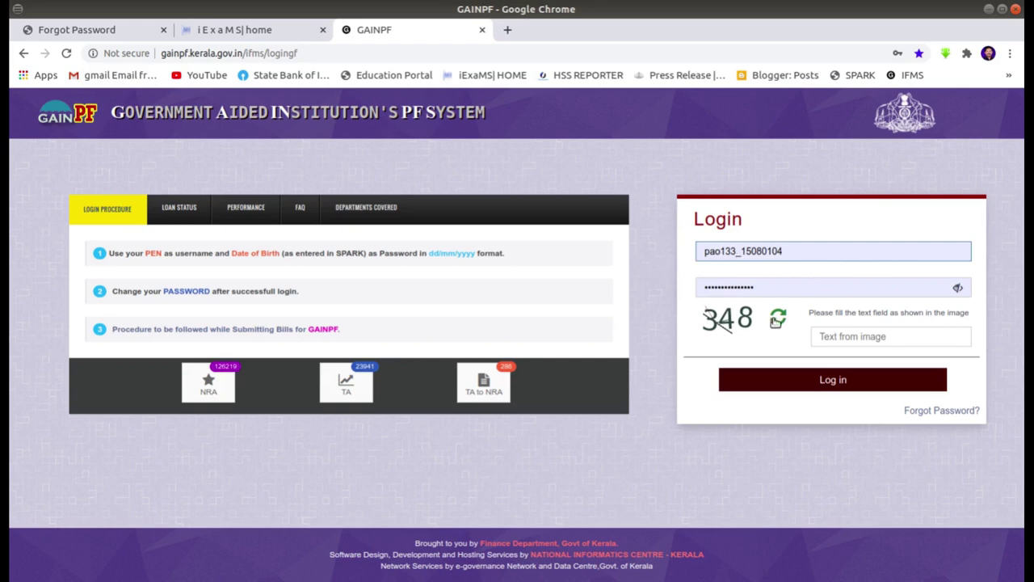
Log in to GAINPF as office admin, retrying with the saved login and a new captcha after the CSRF error.
click(842, 336)
text(348)
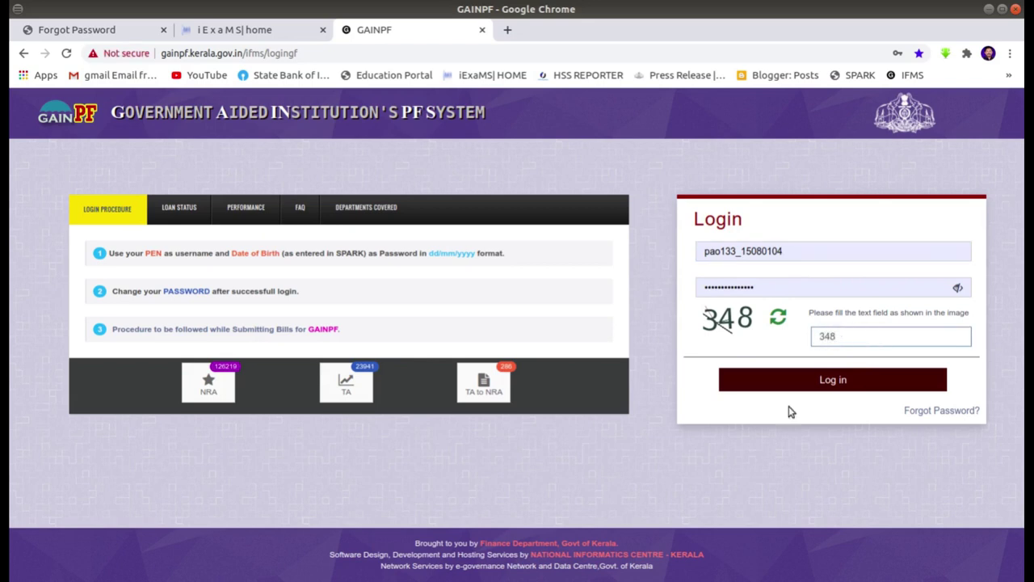
click(833, 382)
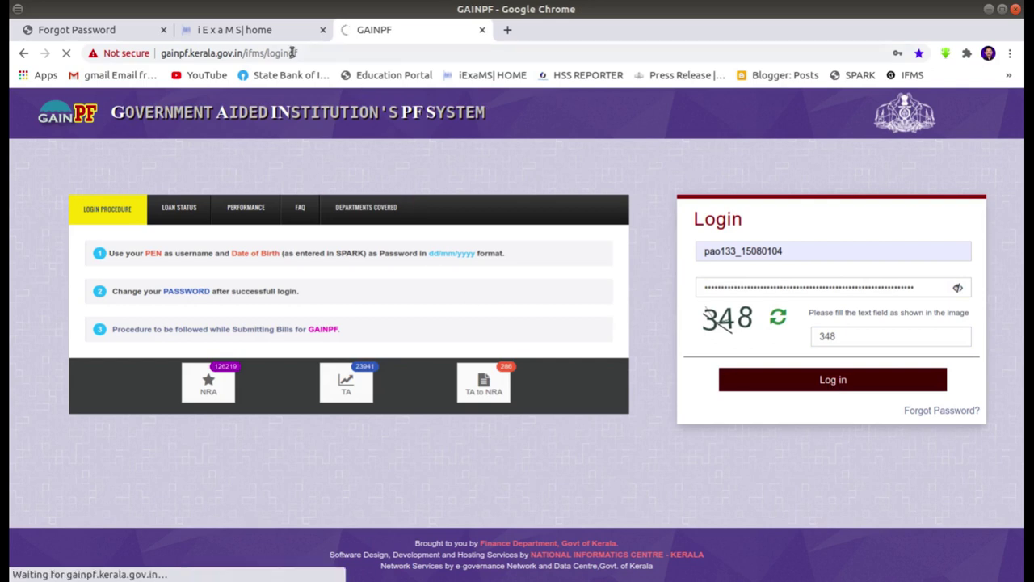
click(751, 284)
click(744, 308)
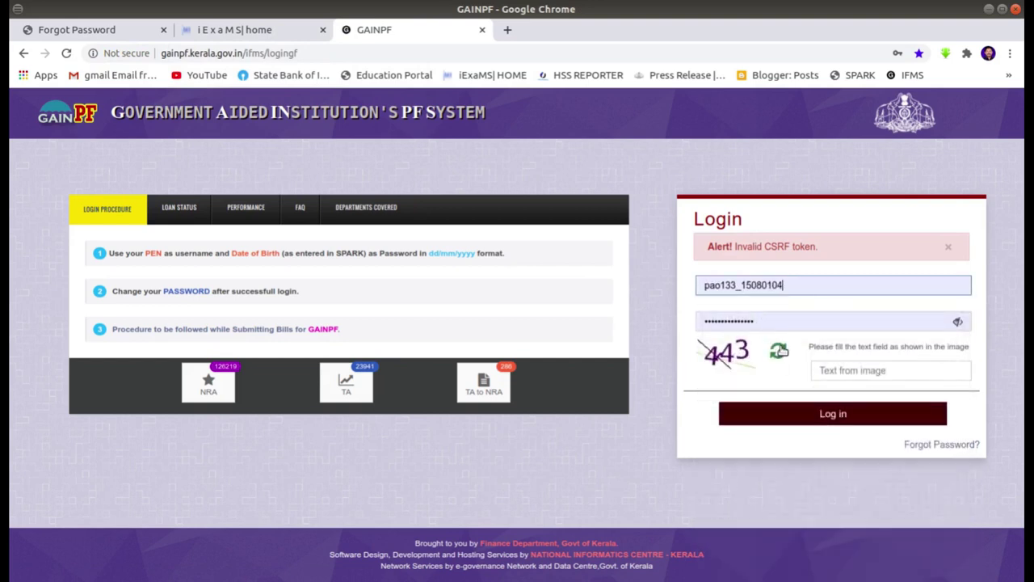
click(841, 370)
text(443)
click(821, 416)
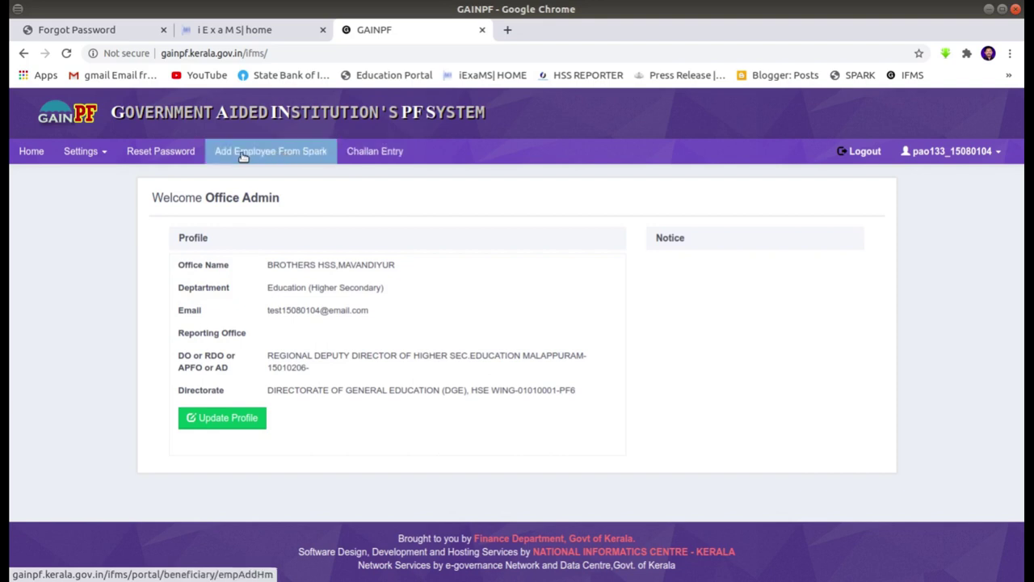
click(87, 153)
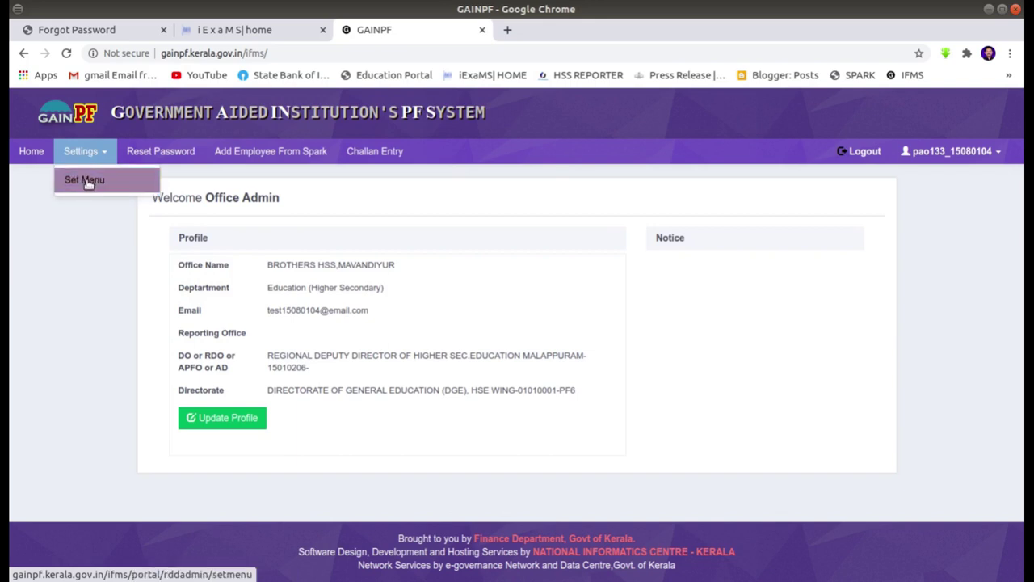
Open the Set Menu management page from the Settings menu.
click(88, 181)
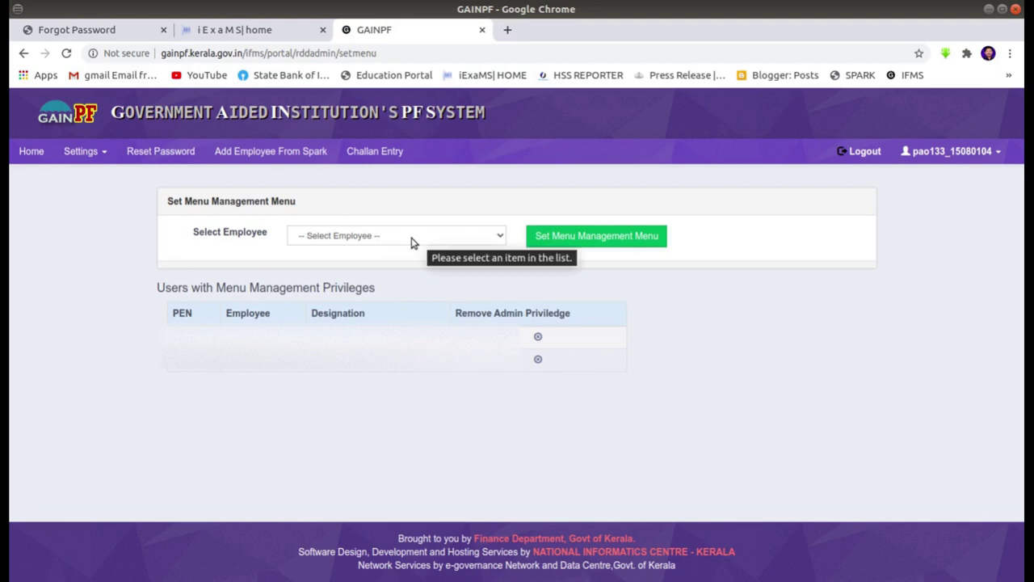
click(165, 154)
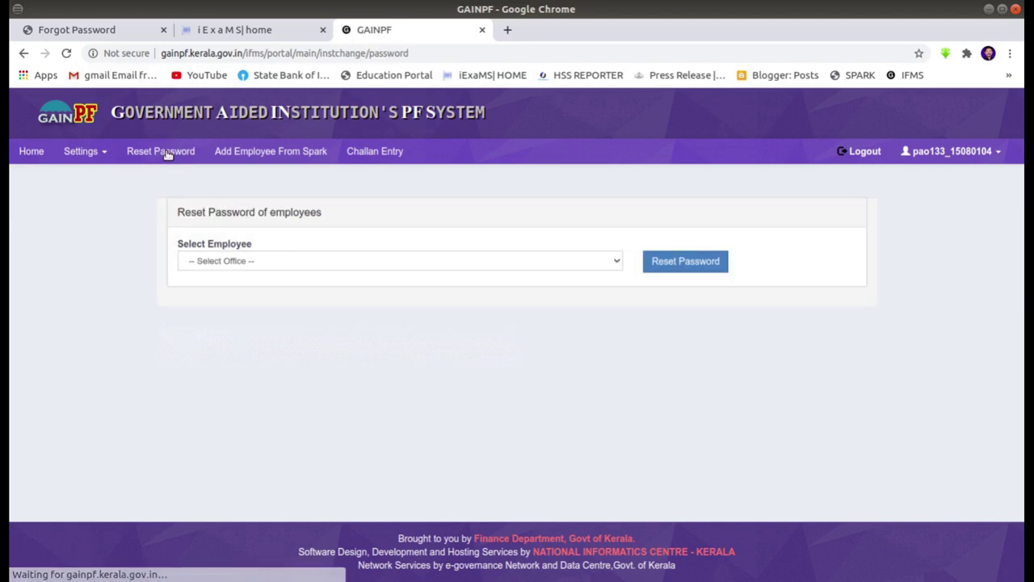
Choose the teacher from the Select Employee dropdown.
click(279, 266)
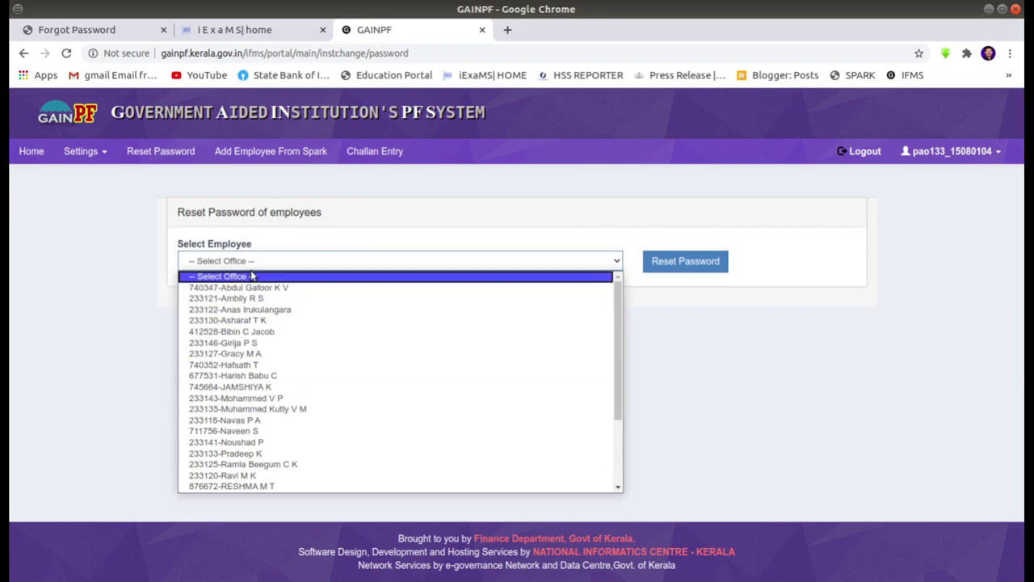
click(269, 333)
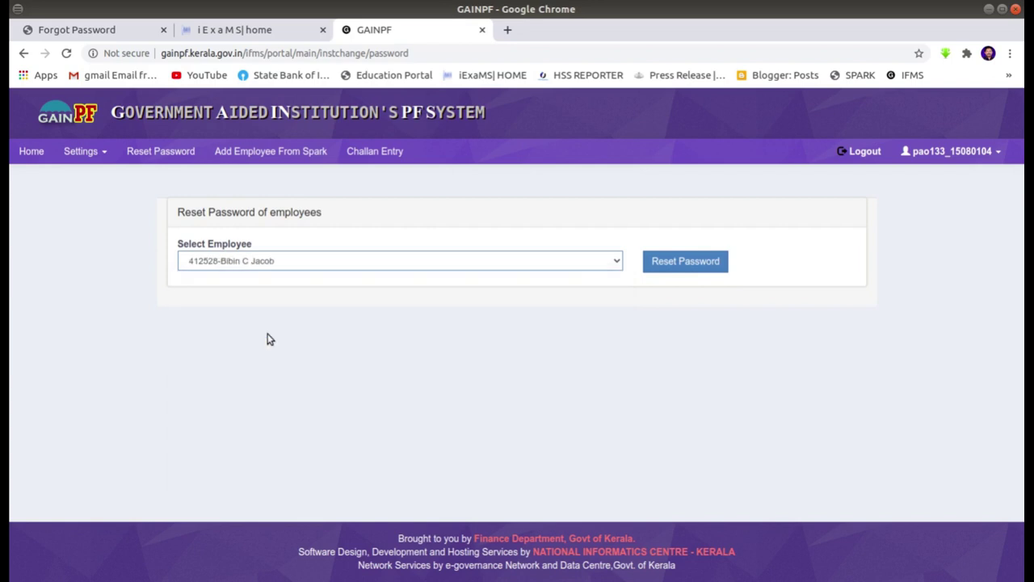